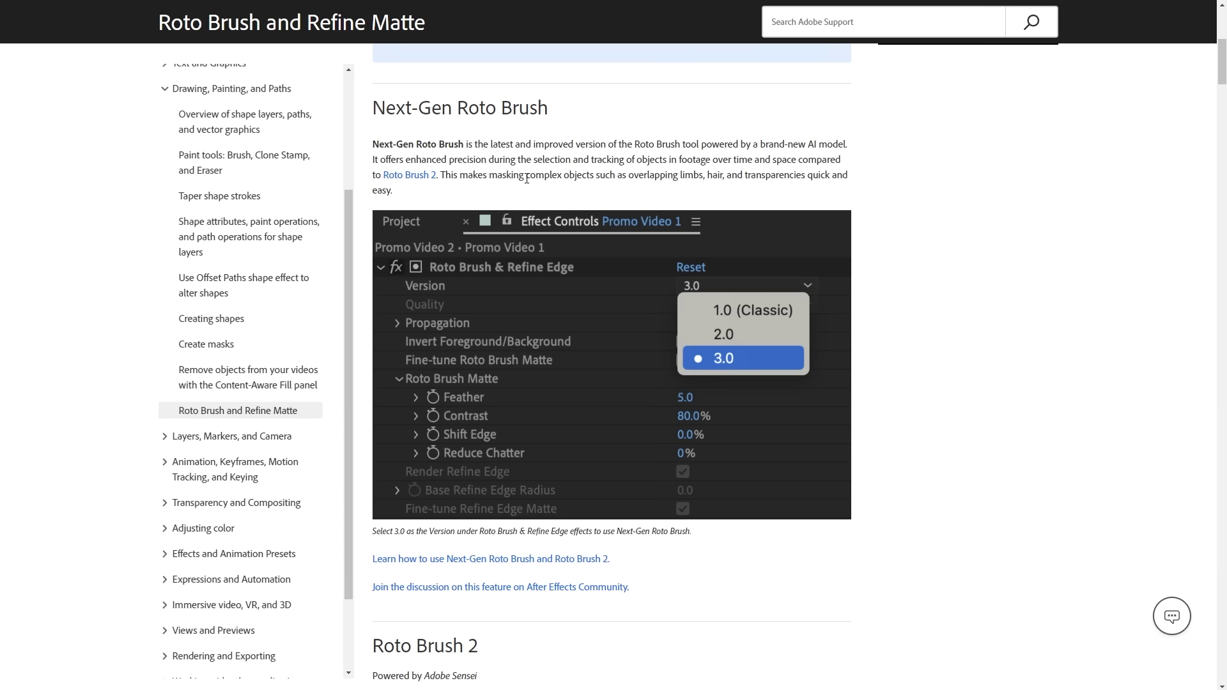
# Highlight the Next-Gen Roto Brush sentence about overlapping limbs, hair and transparencies.
pyautogui.moveTo(495, 181); pyautogui.dragTo(518, 181)
pyautogui.moveTo(797, 263); pyautogui.dragTo(884, 262)
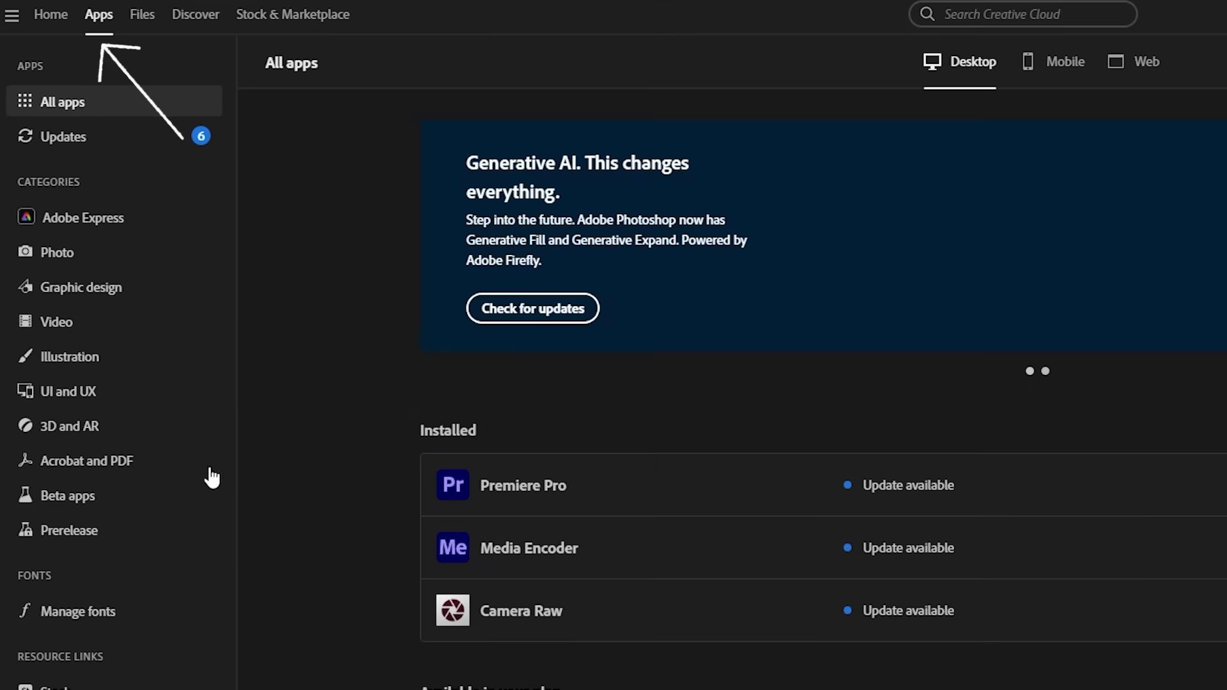
# Launch After Effects (Beta) from Creative Cloud's Beta apps list.
pyautogui.click(107, 501)
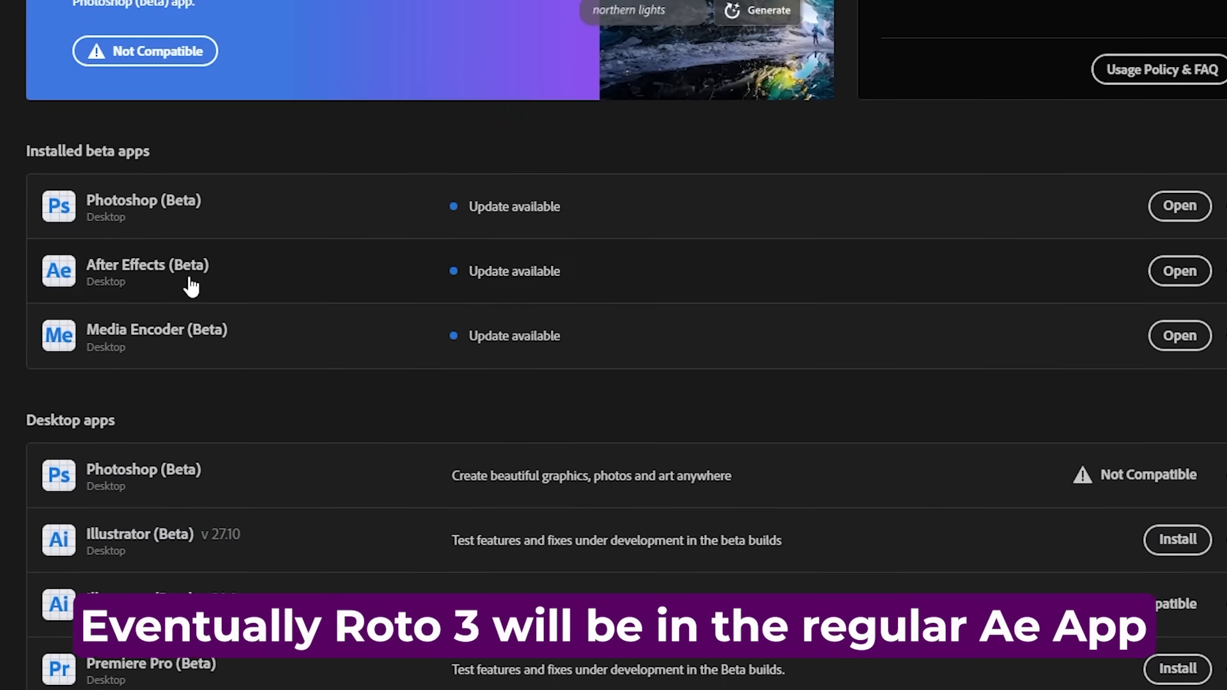
pyautogui.click(1179, 218)
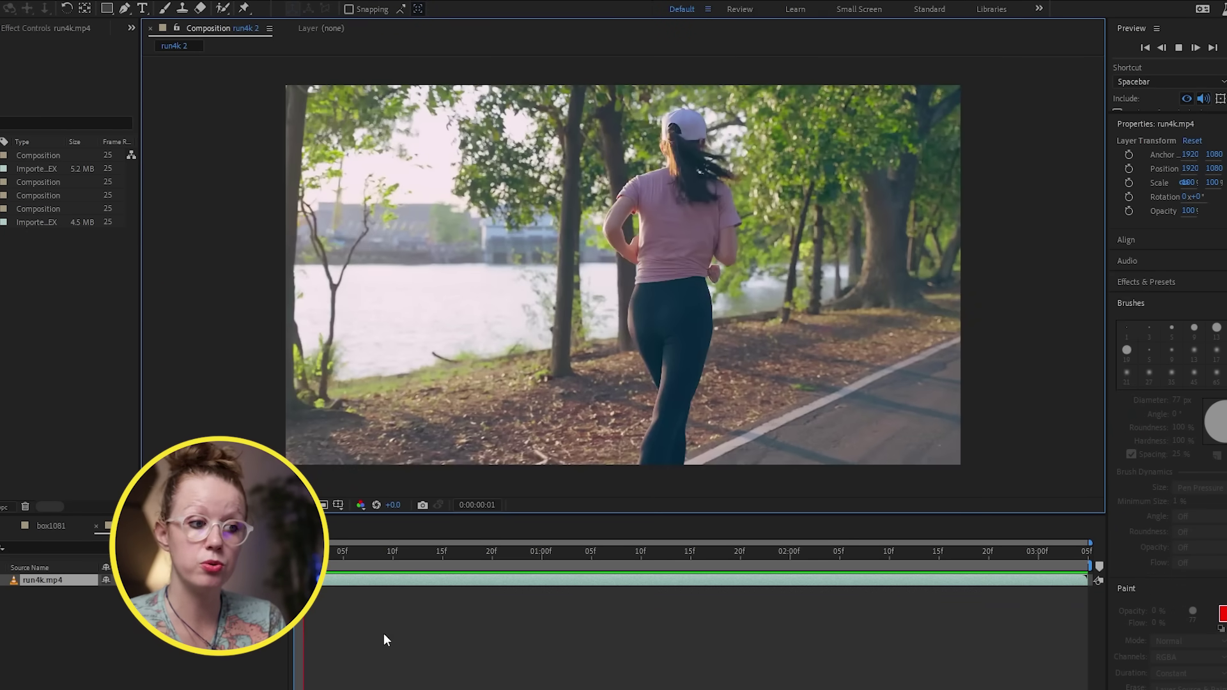
# Play the running clip, pick Roto Brush, and open run4k.mp4 in its Layer view.
pyautogui.press('space')
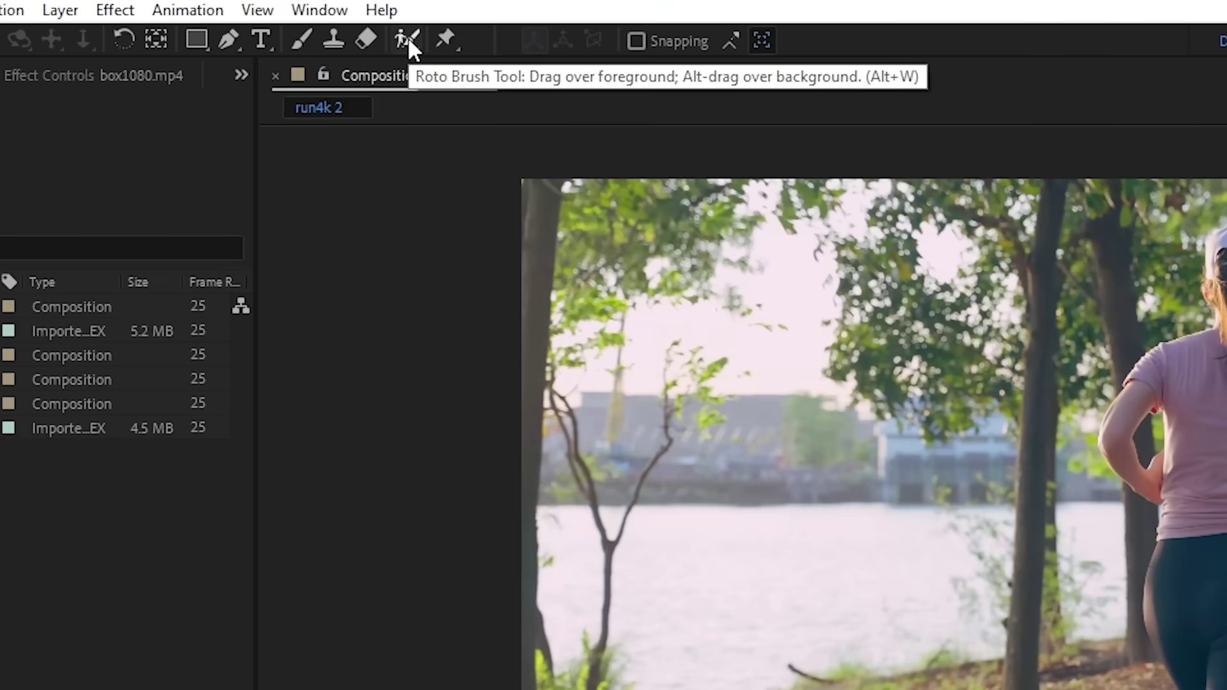
pyautogui.click(408, 36)
pyautogui.doubleClick(124, 542)
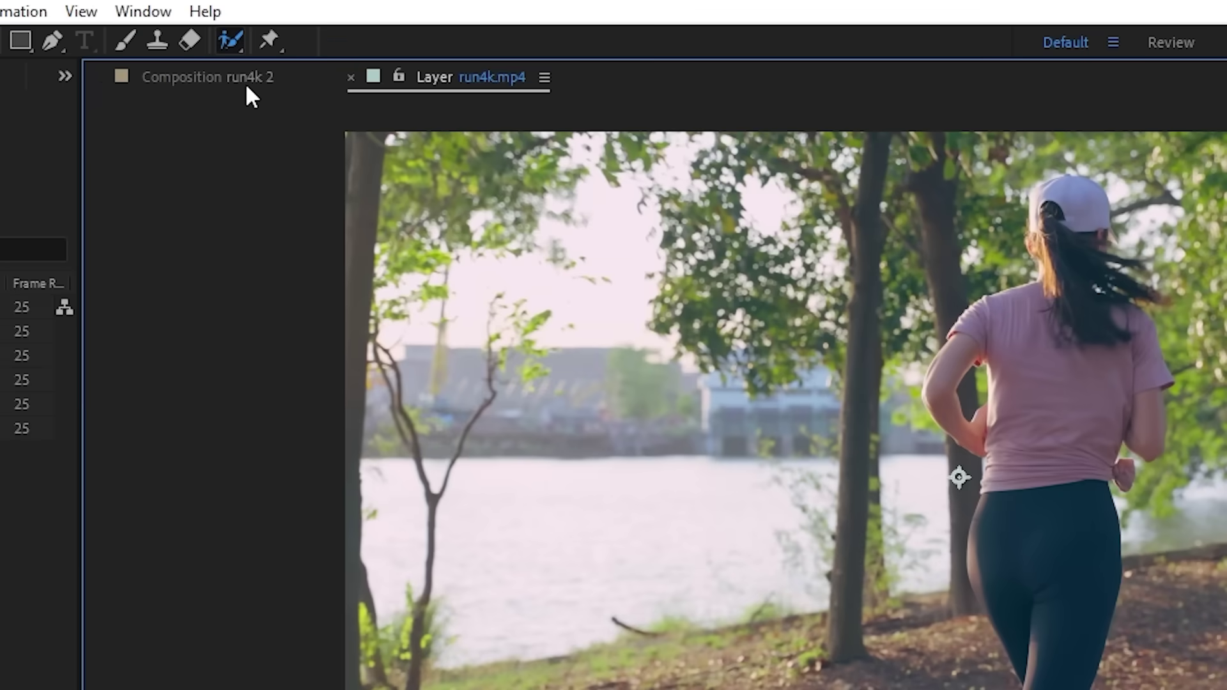
pyautogui.click(278, 41)
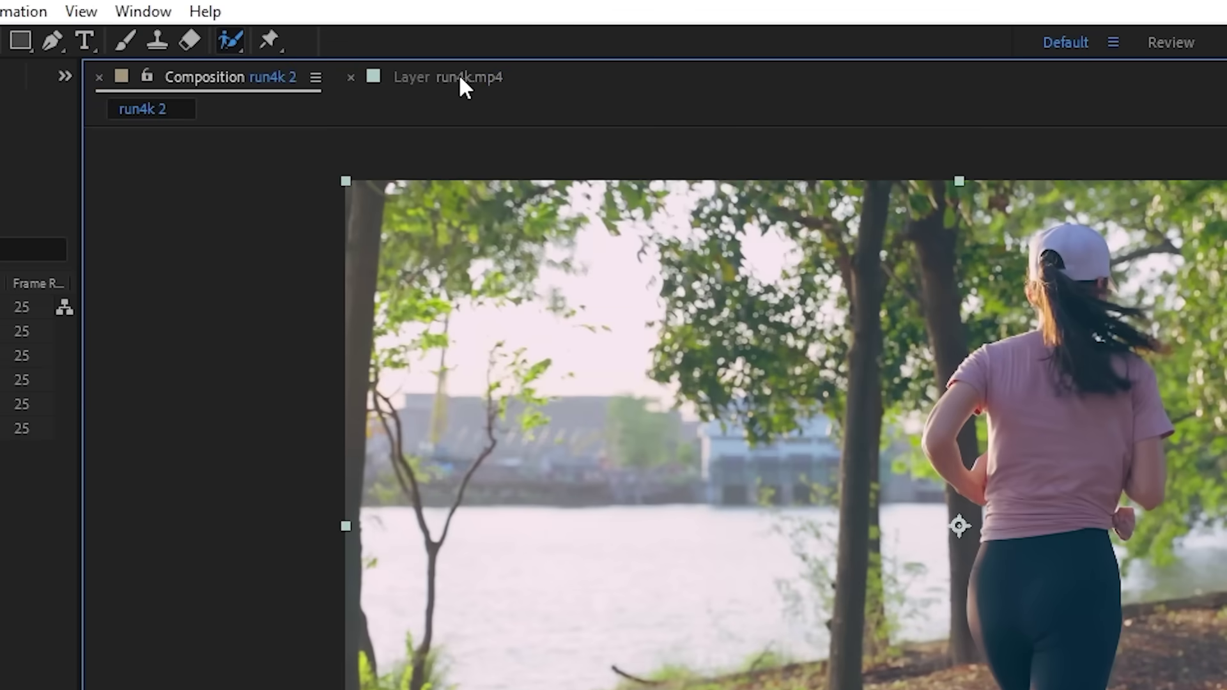
pyautogui.click(460, 75)
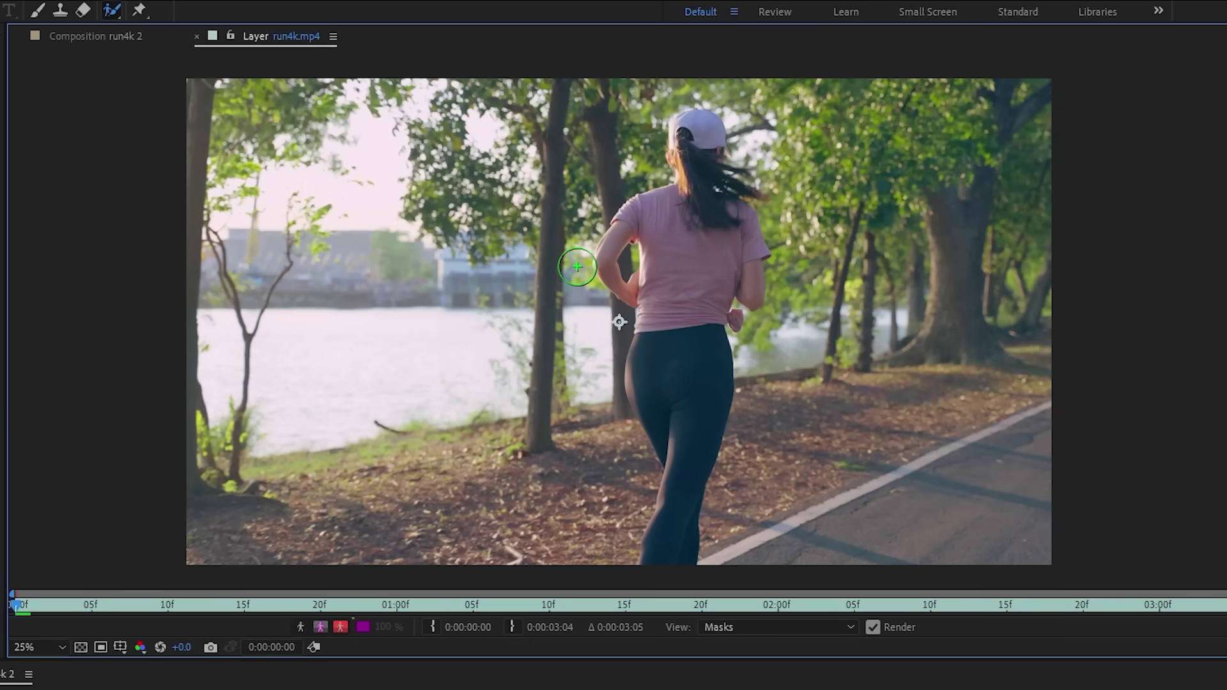
# Enlarge the Roto Brush and paint the runner from her cap down her back.
pyautogui.moveTo(619, 322); pyautogui.dragTo(619, 322)
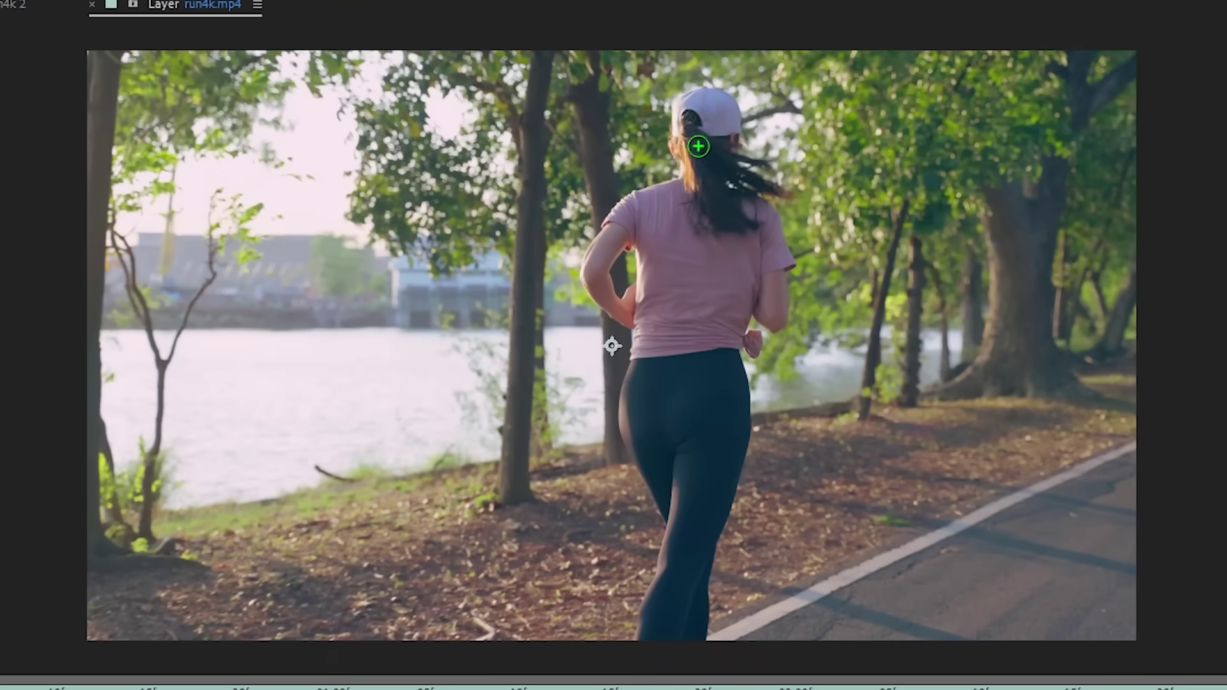
pyautogui.moveTo(700, 130); pyautogui.dragTo(692, 256)
pyautogui.moveTo(683, 580); pyautogui.dragTo(684, 583)
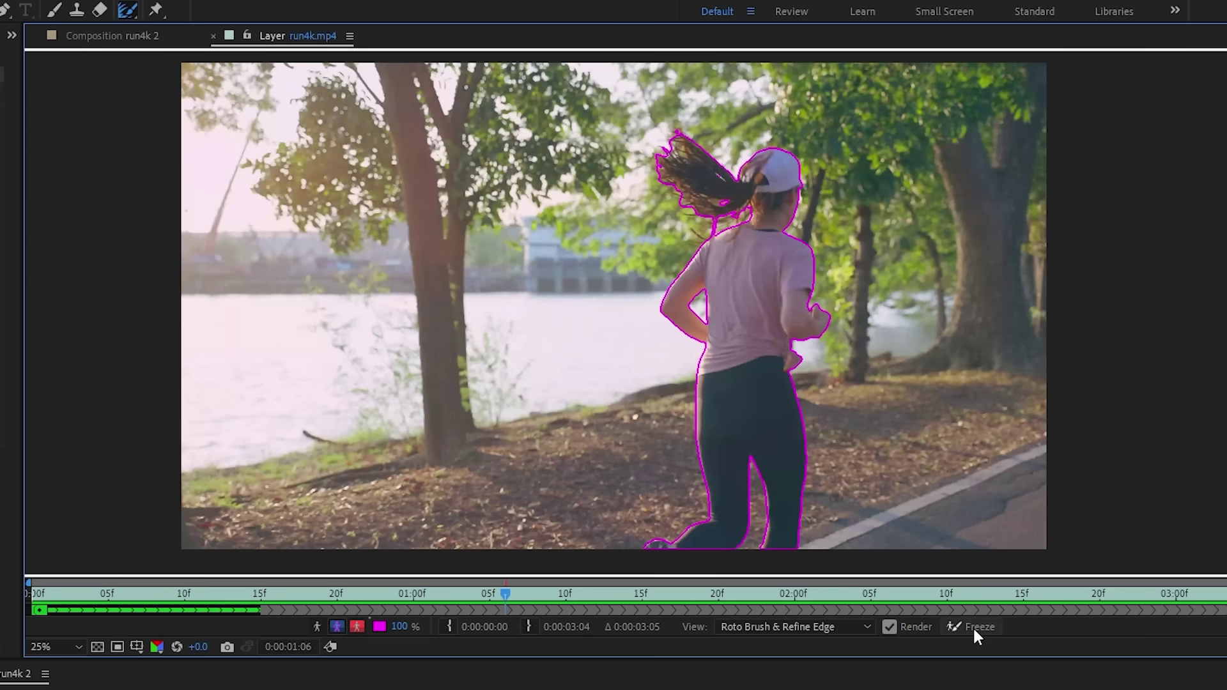
# Freeze the runner's matte, then stroke the boxer's face and torso and play to propagate.
pyautogui.click(973, 627)
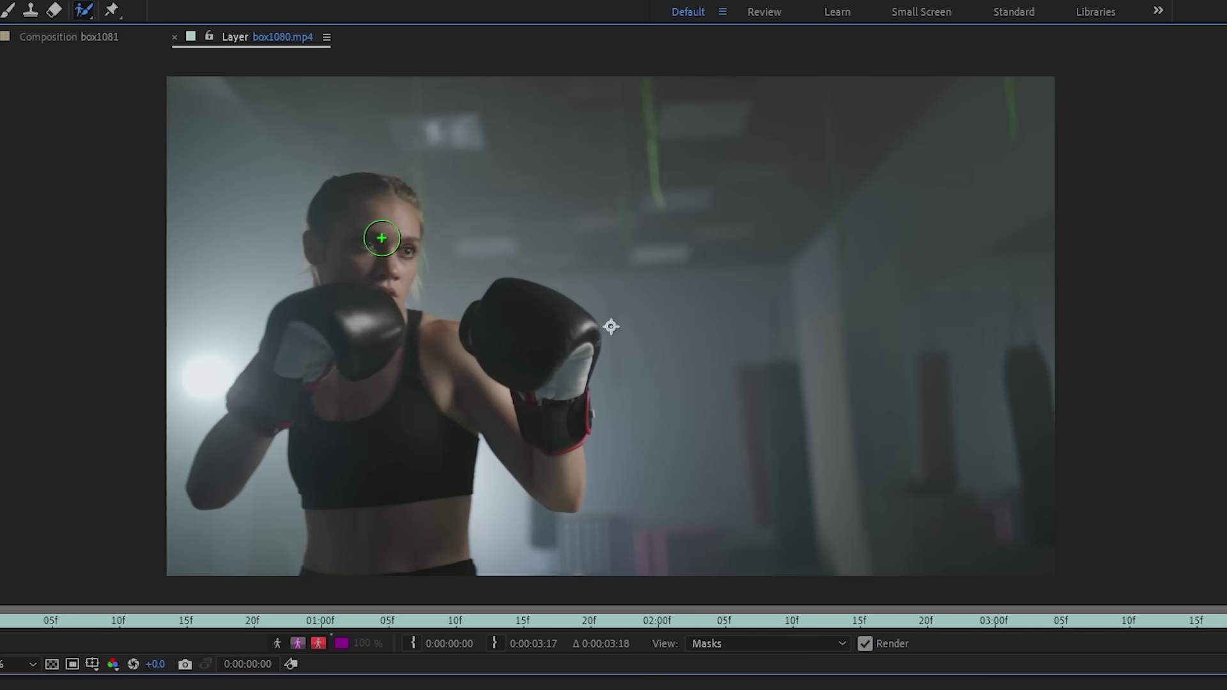
pyautogui.moveTo(381, 238)
pyautogui.mouseDown()
pyautogui.moveTo(364, 416)
pyautogui.moveTo(391, 519)
pyautogui.mouseUp()
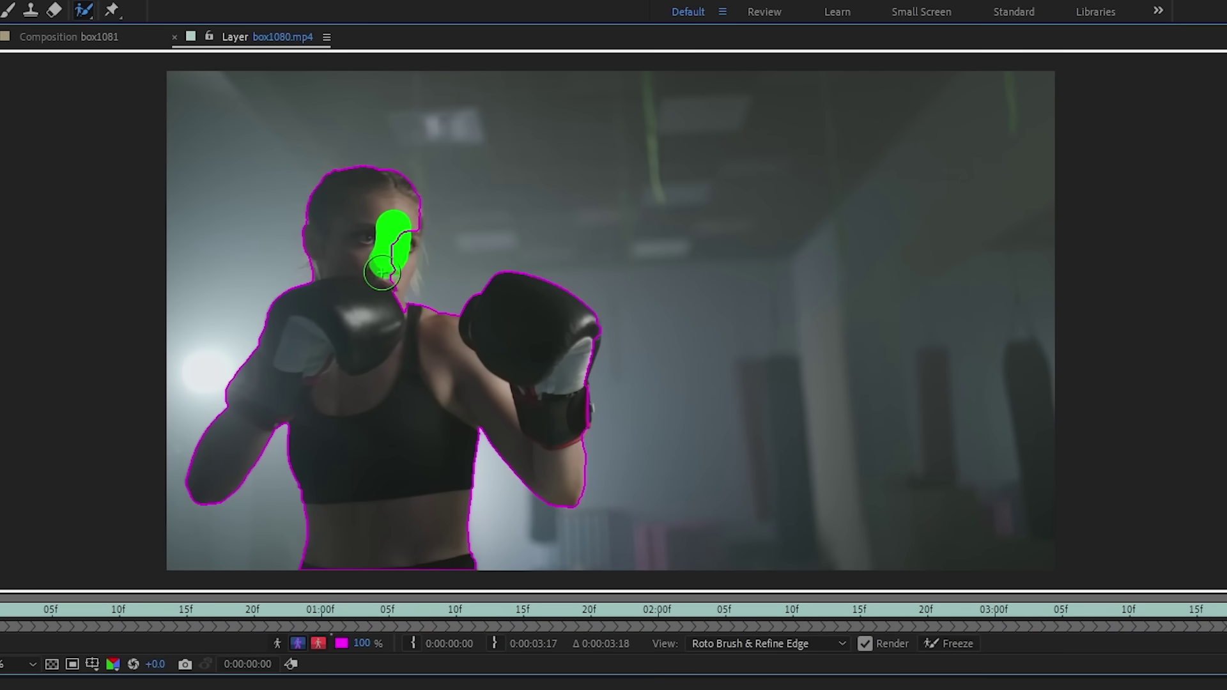
pyautogui.press('space')
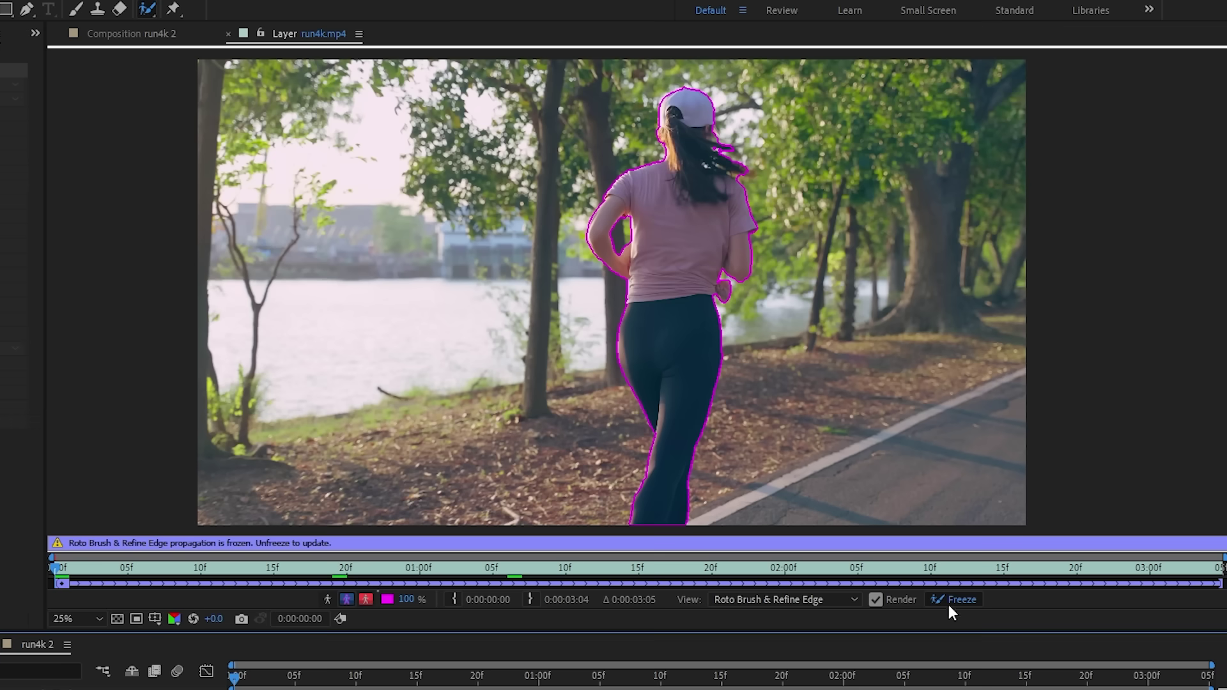
# Unfreeze the runner's matte and open the Roto Brush Version dropdown.
pyautogui.click(943, 598)
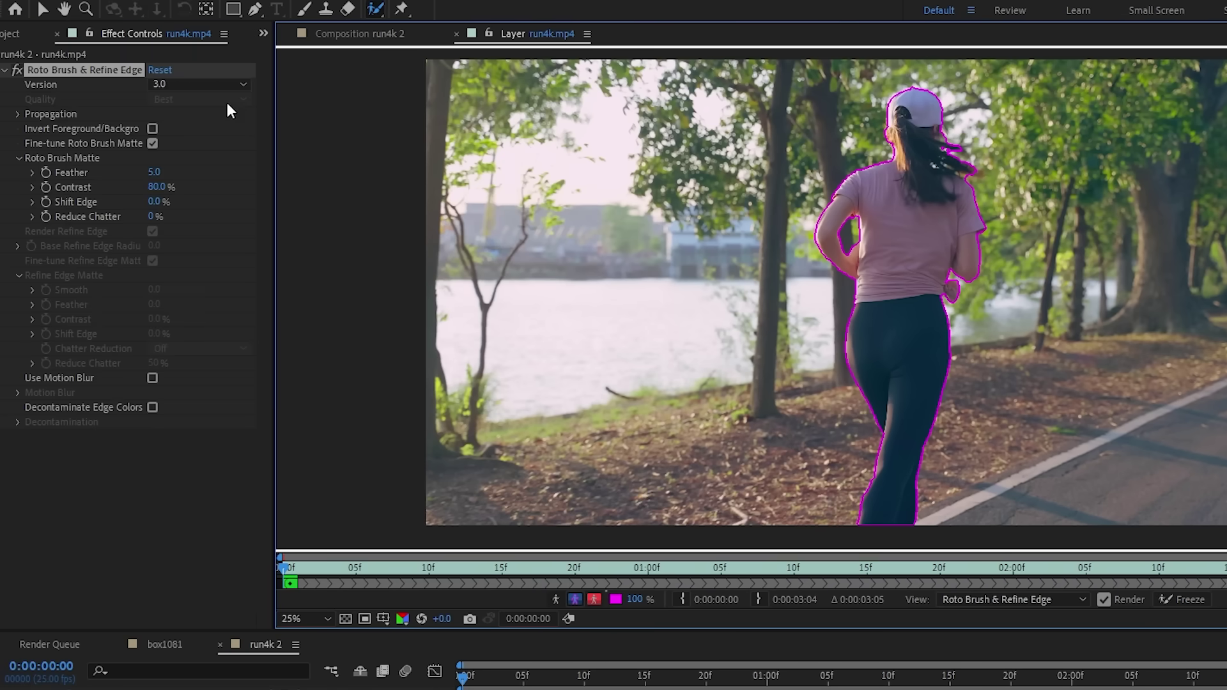
pyautogui.click(191, 86)
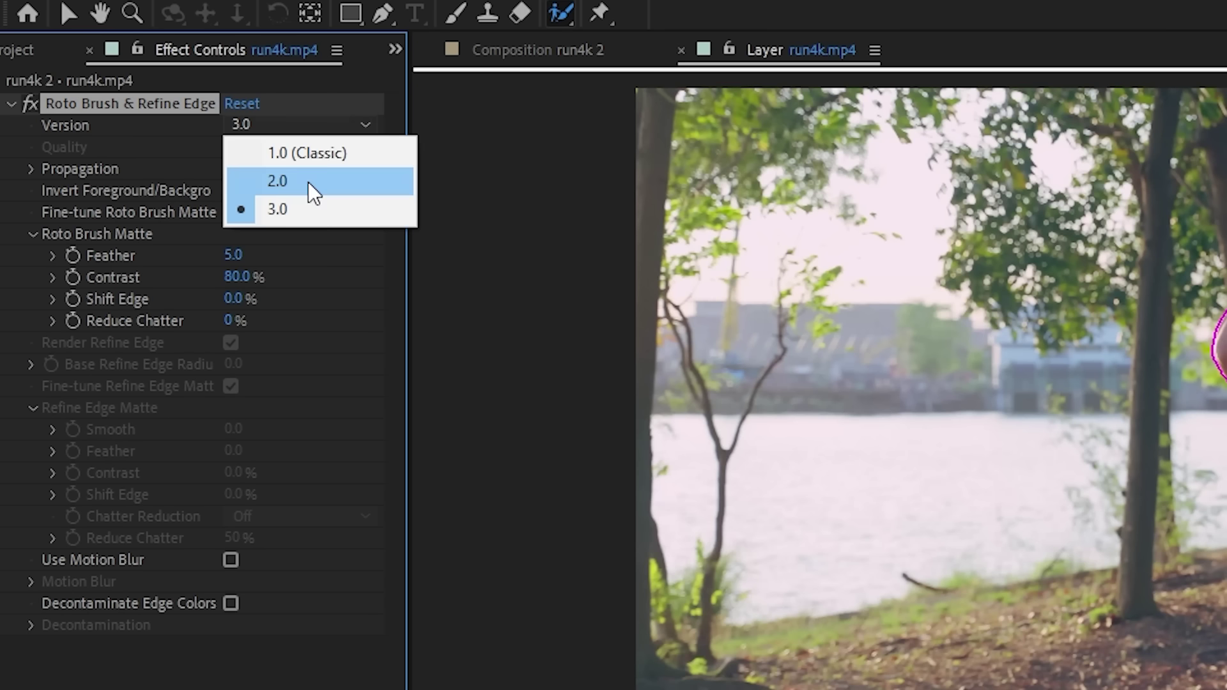
# Switch Roto Brush & Refine Edge to Version 2.0 with Best quality.
pyautogui.click(309, 180)
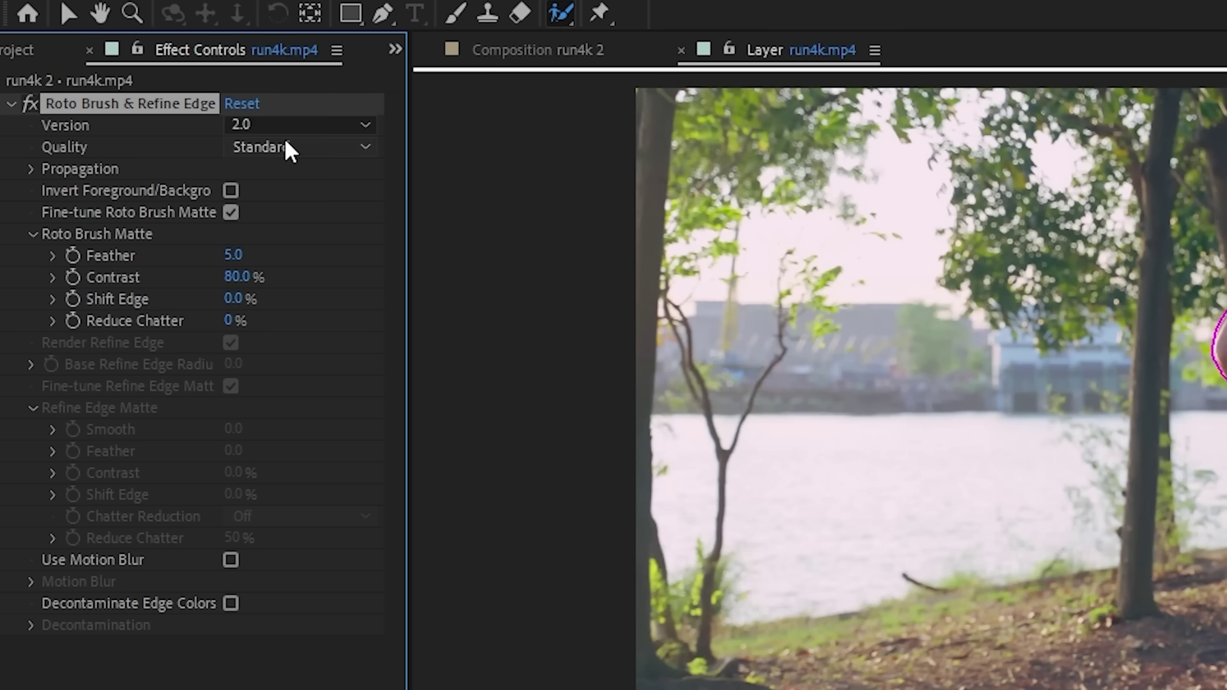
pyautogui.click(285, 145)
pyautogui.click(290, 201)
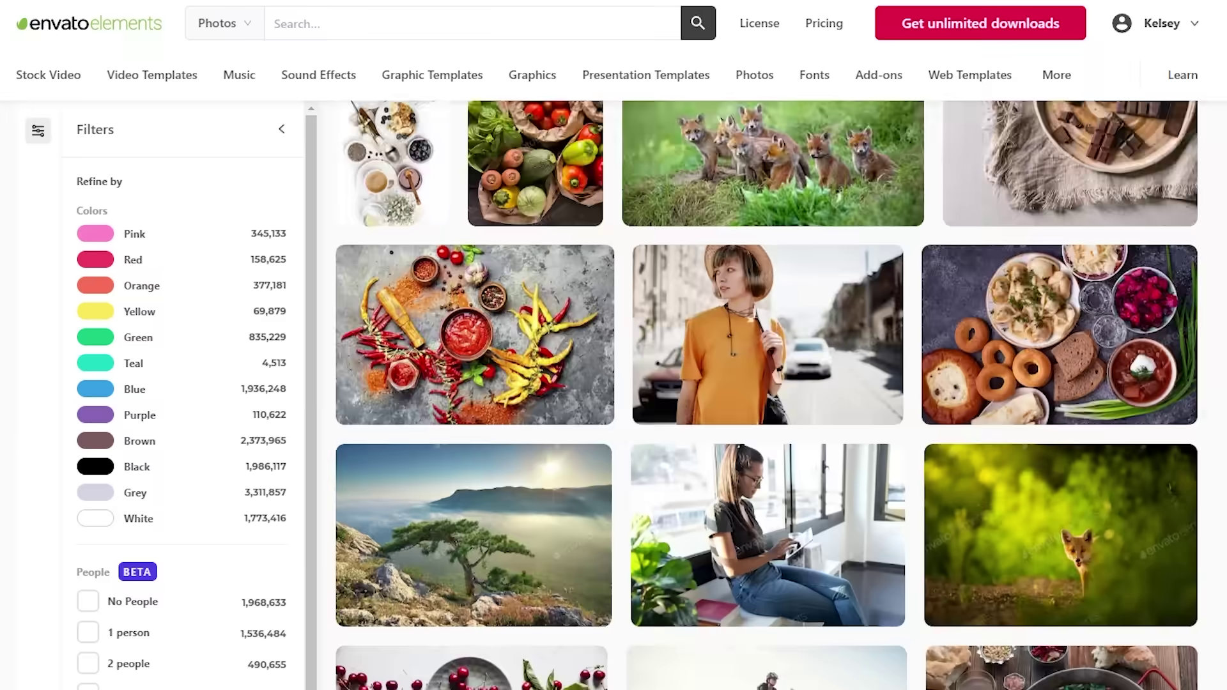
# Scroll through Envato's After Effects templates such as Lower Thirds and Animated Backgrounds.
pyautogui.scroll(-5, 768, 397)
pyautogui.scroll(-10, 767, 396)
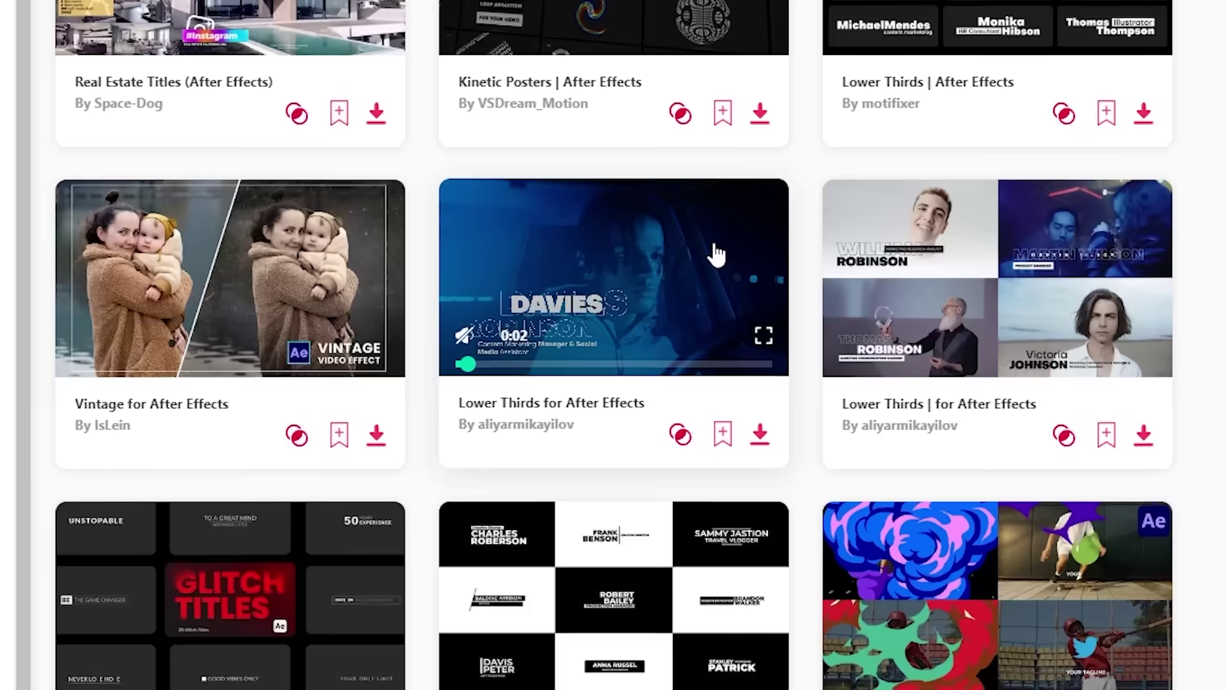
pyautogui.scroll(-5, 716, 254)
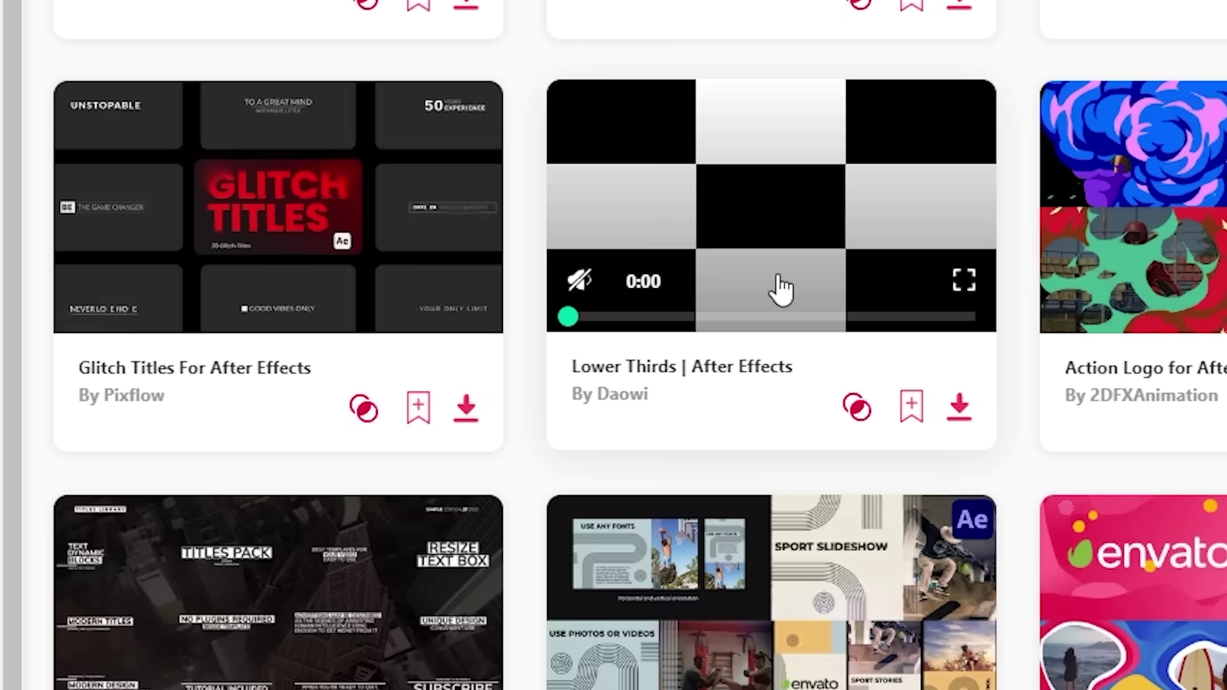
pyautogui.scroll(-10, 782, 289)
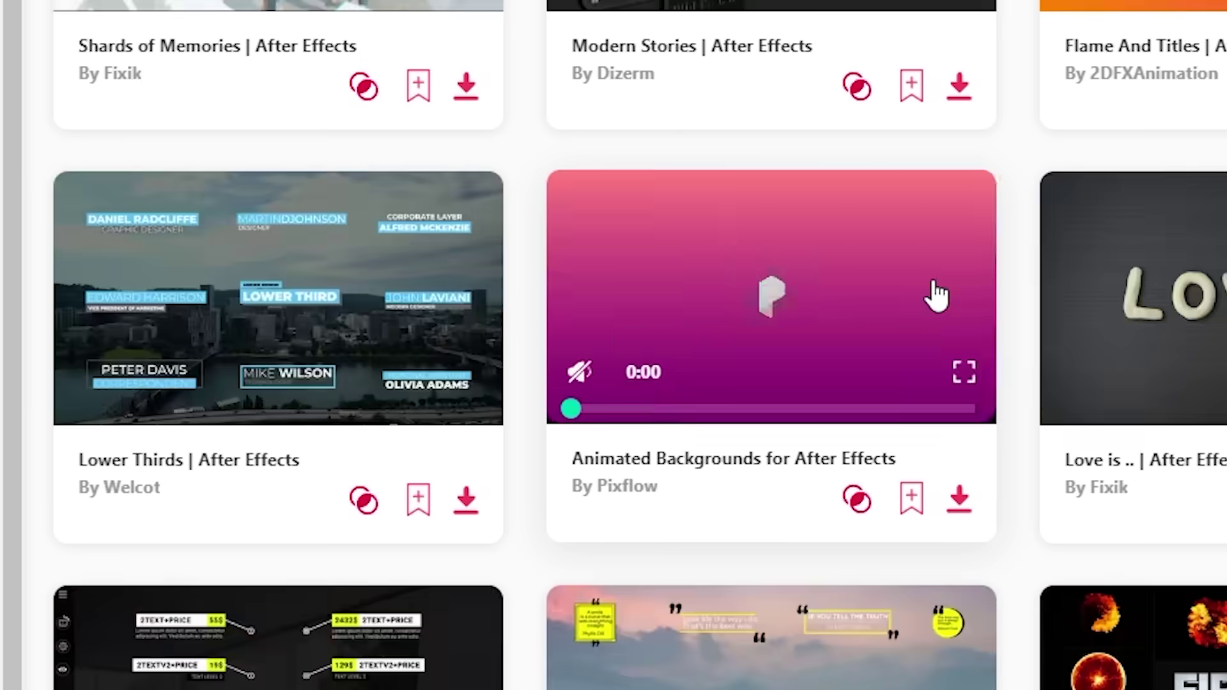
pyautogui.scroll(10, 938, 295)
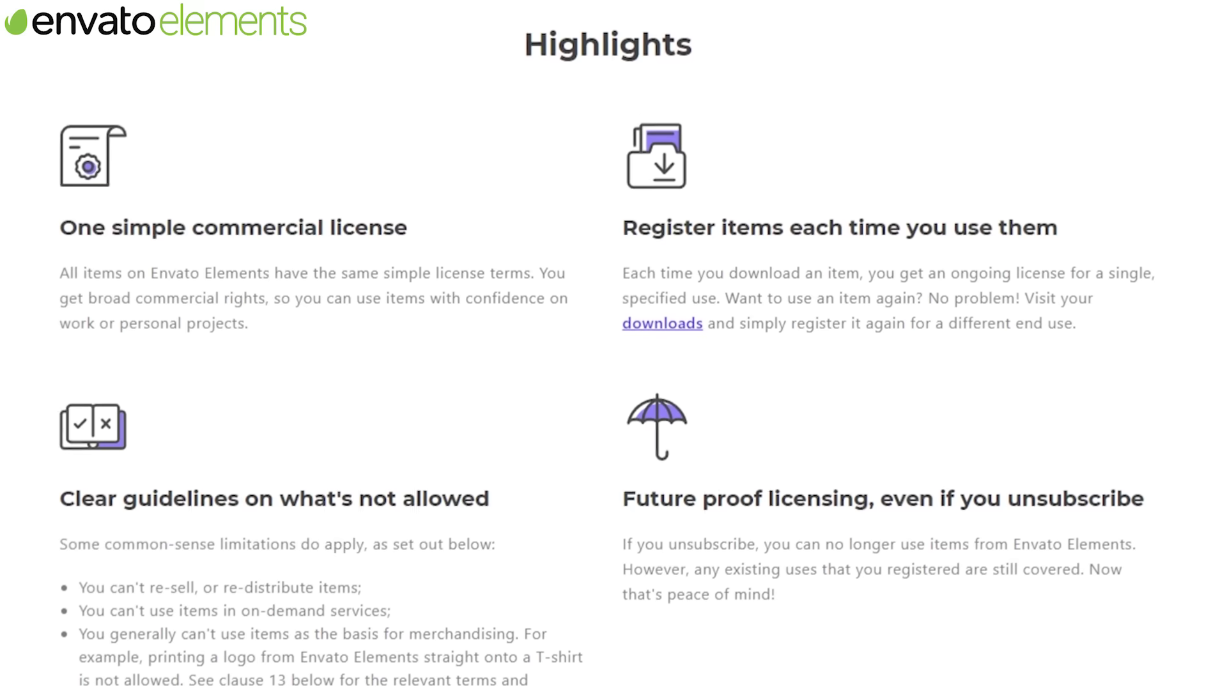
# Select Envato's commercial license heading, then scroll Runway's home page to Popular AI Magic Tools.
pyautogui.moveTo(71, 214); pyautogui.dragTo(476, 229)
pyautogui.click(479, 229)
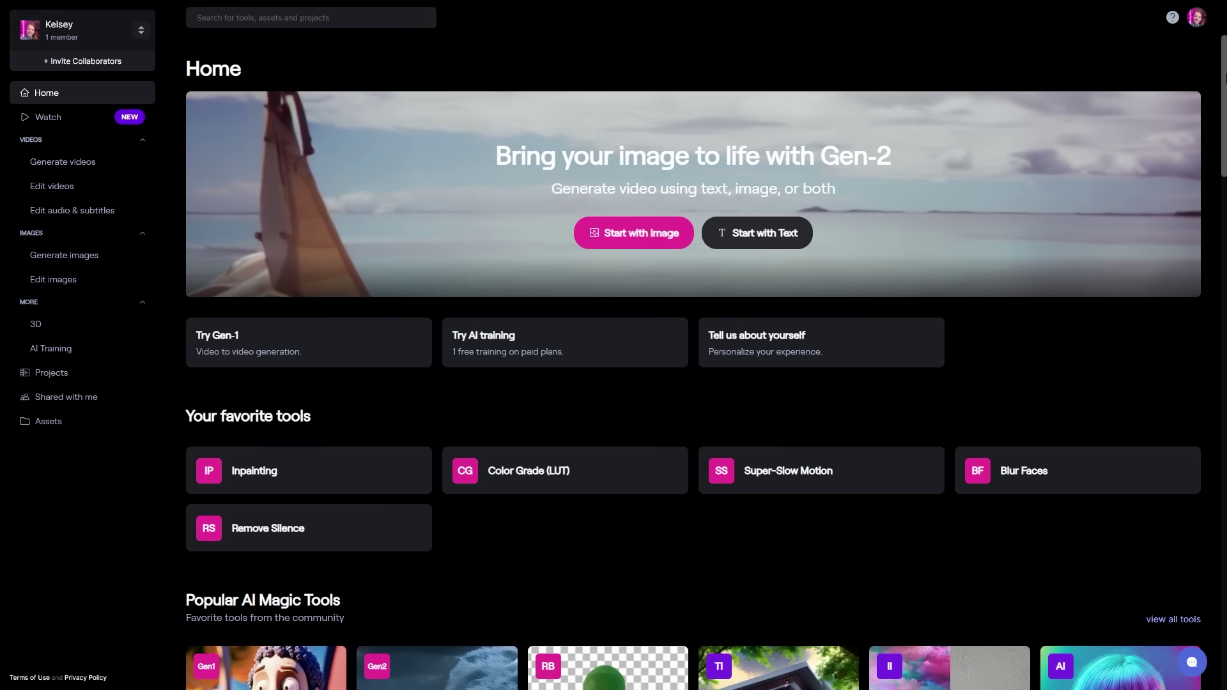
pyautogui.scroll(-7, 1221, 172)
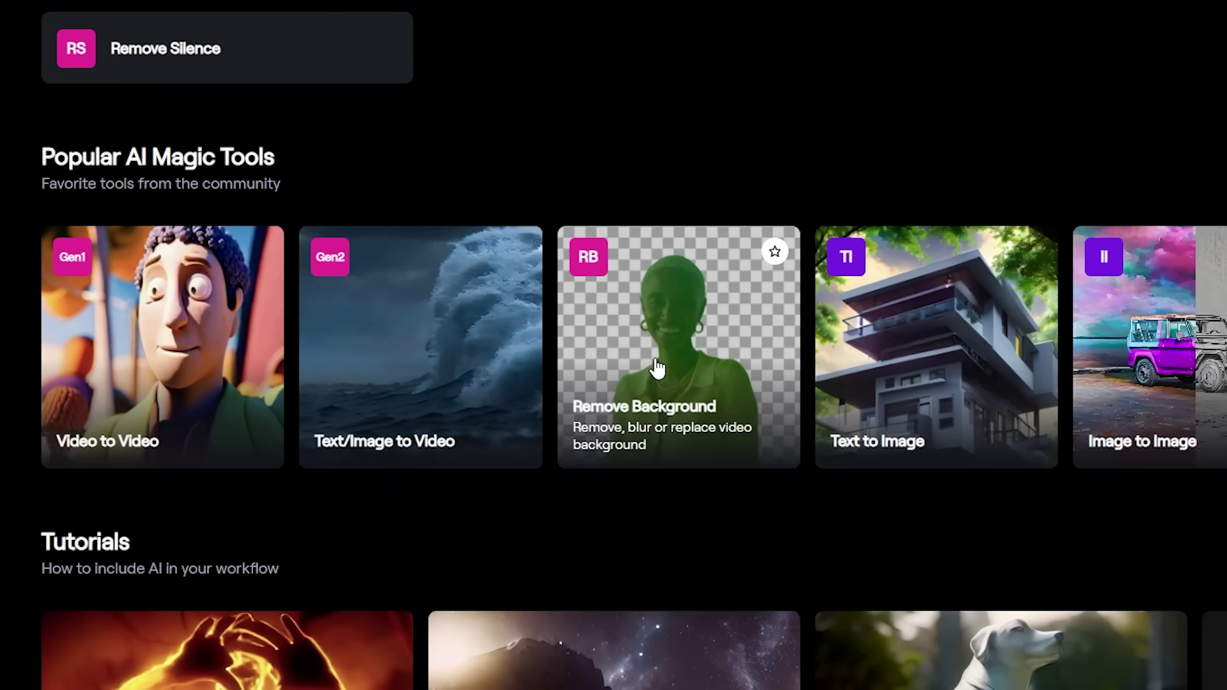
# Open Runway's Remove Background tool and upload the box1080 boxing clip.
pyautogui.click(657, 369)
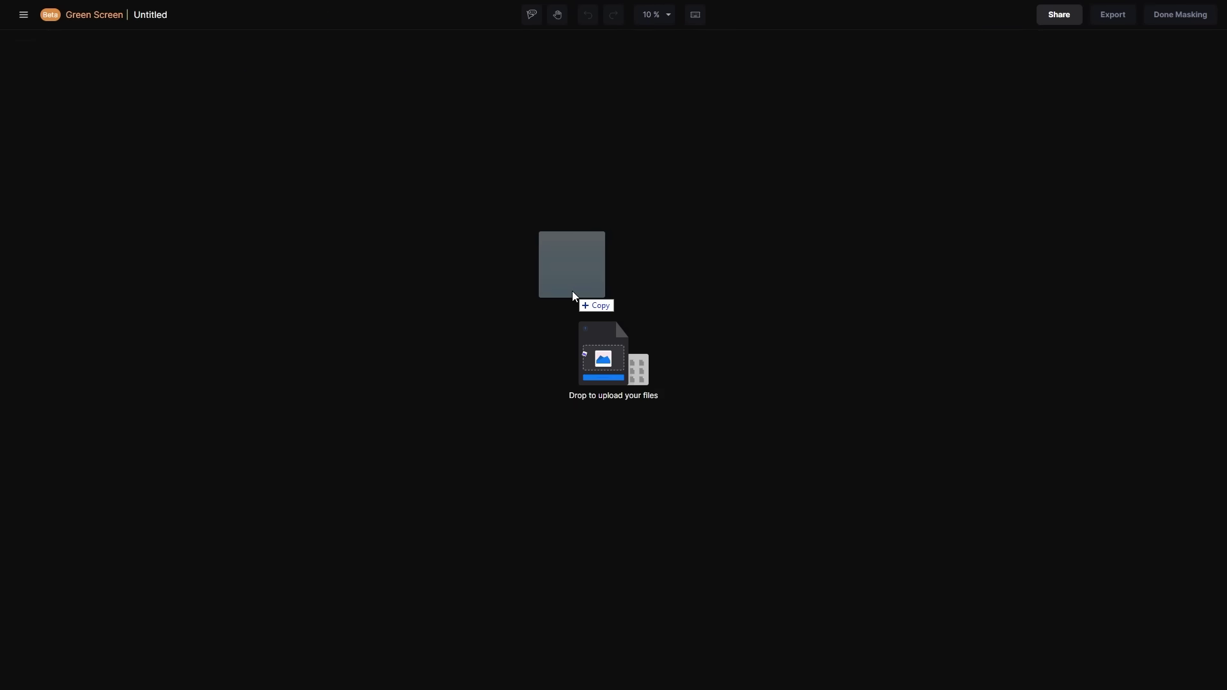
pyautogui.moveTo(573, 291); pyautogui.dragTo(573, 291)
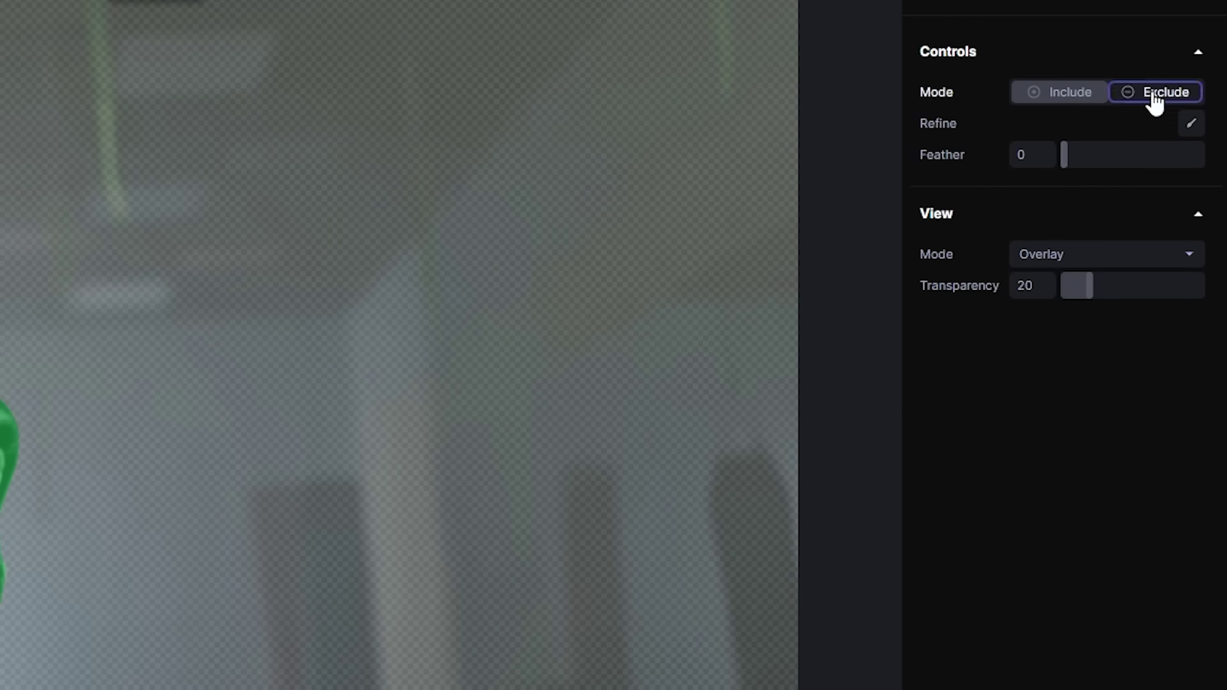
# Switch Runway's masking Mode to Exclude to subtract background areas from the boxer's mask.
pyautogui.click(1155, 97)
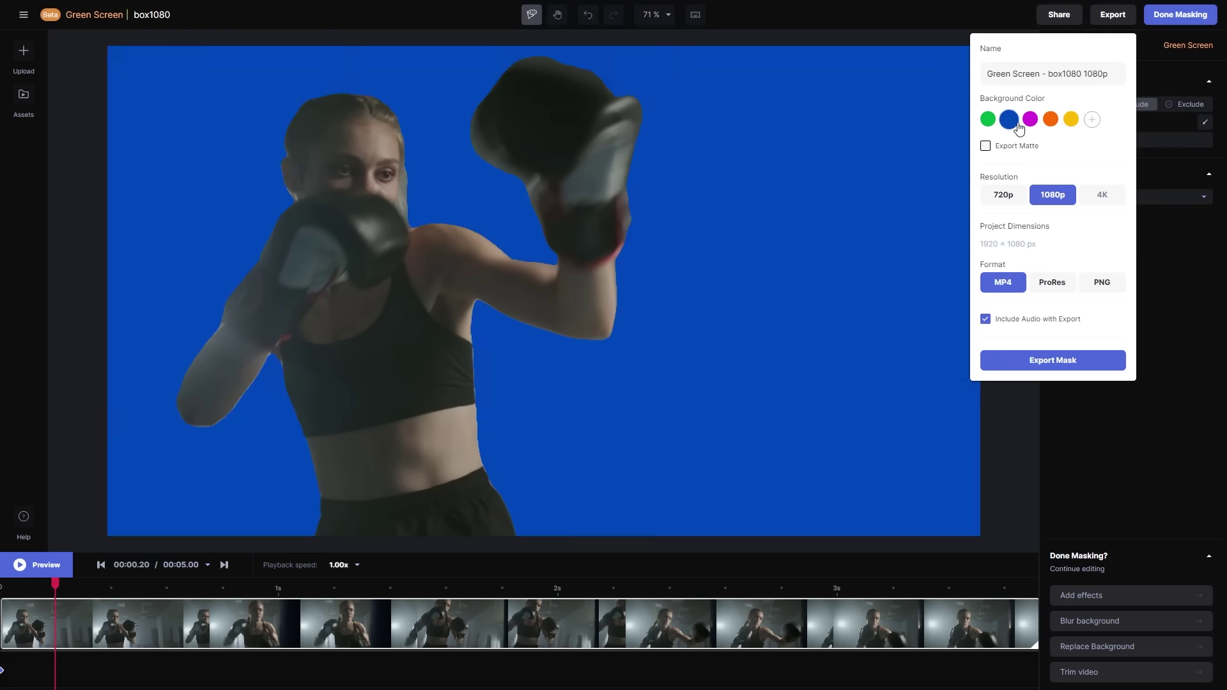
# Try magenta and orange export backgrounds, settle on ProRes format, and export the runner at 4K.
pyautogui.click(1029, 120)
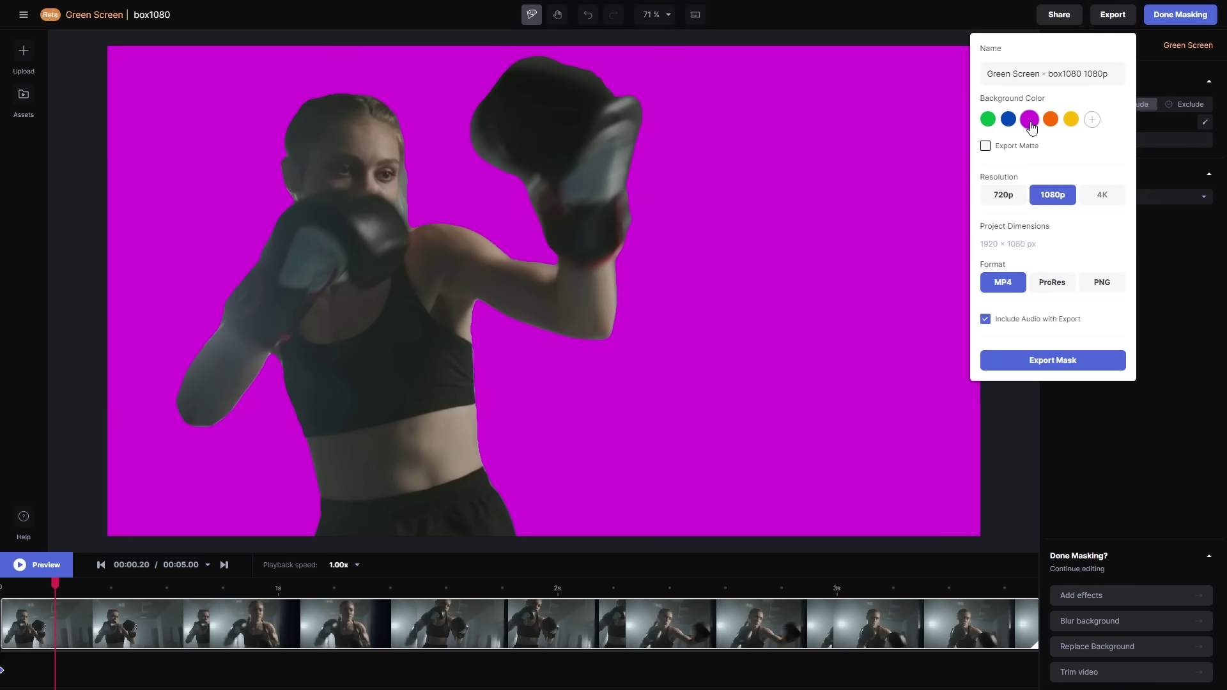
pyautogui.click(1050, 121)
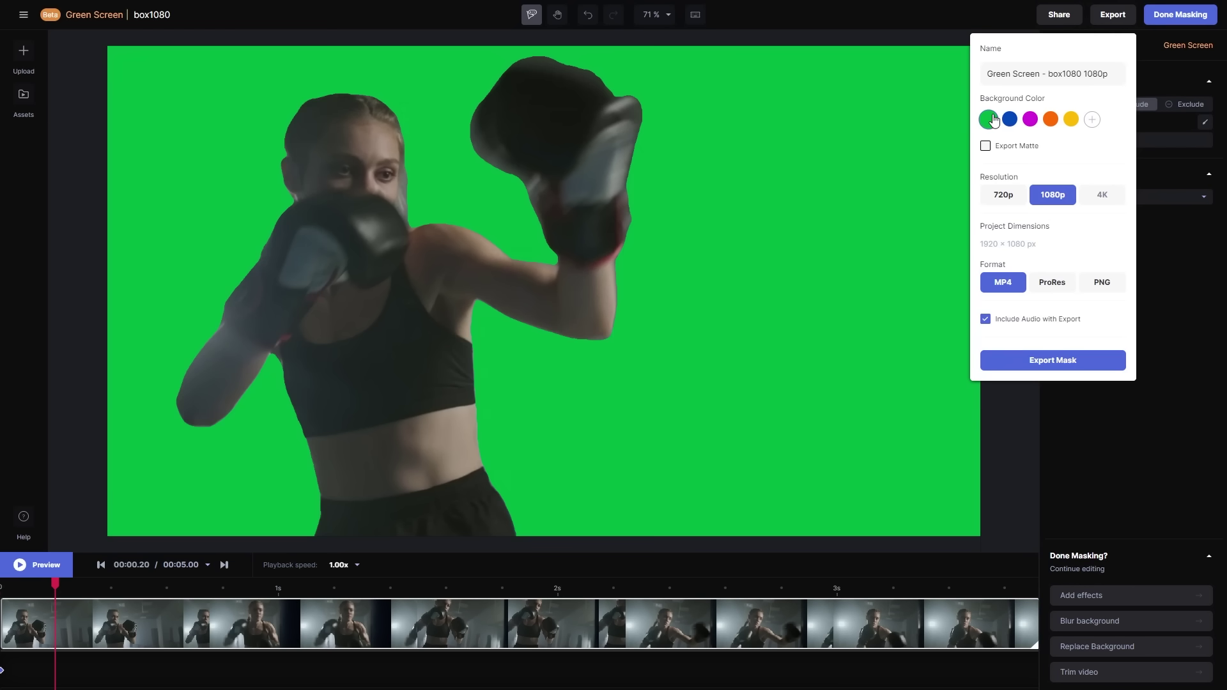
pyautogui.click(1054, 283)
pyautogui.click(992, 282)
pyautogui.click(1032, 282)
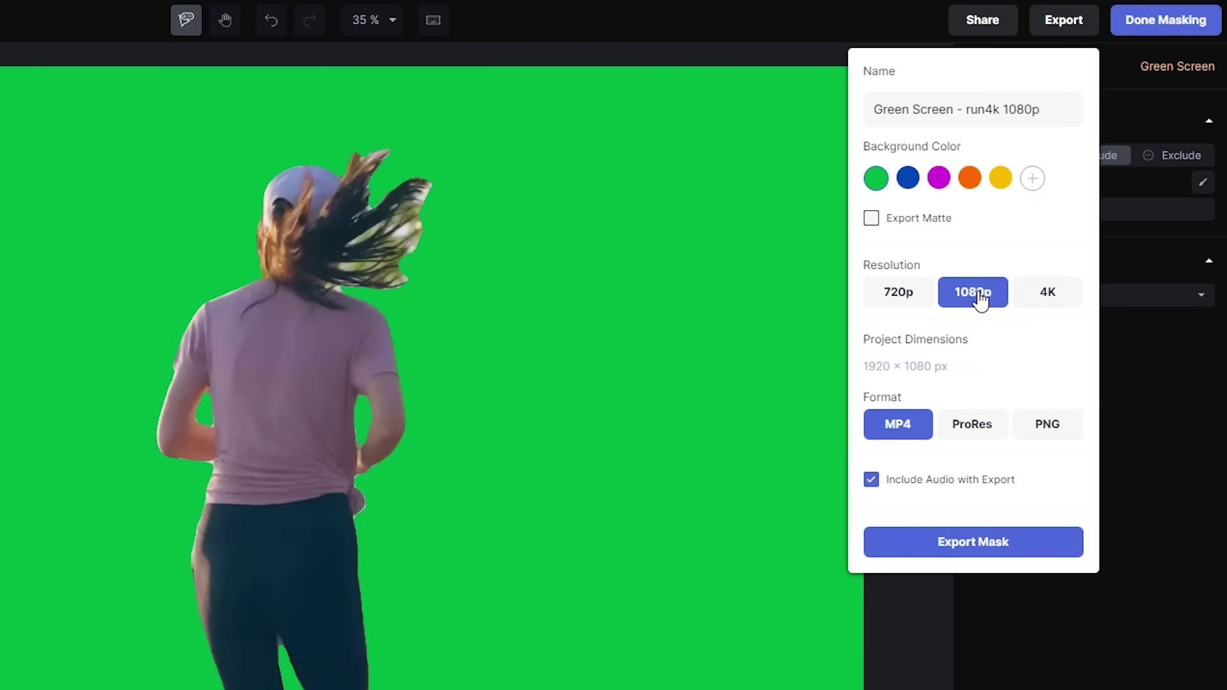
pyautogui.click(1027, 298)
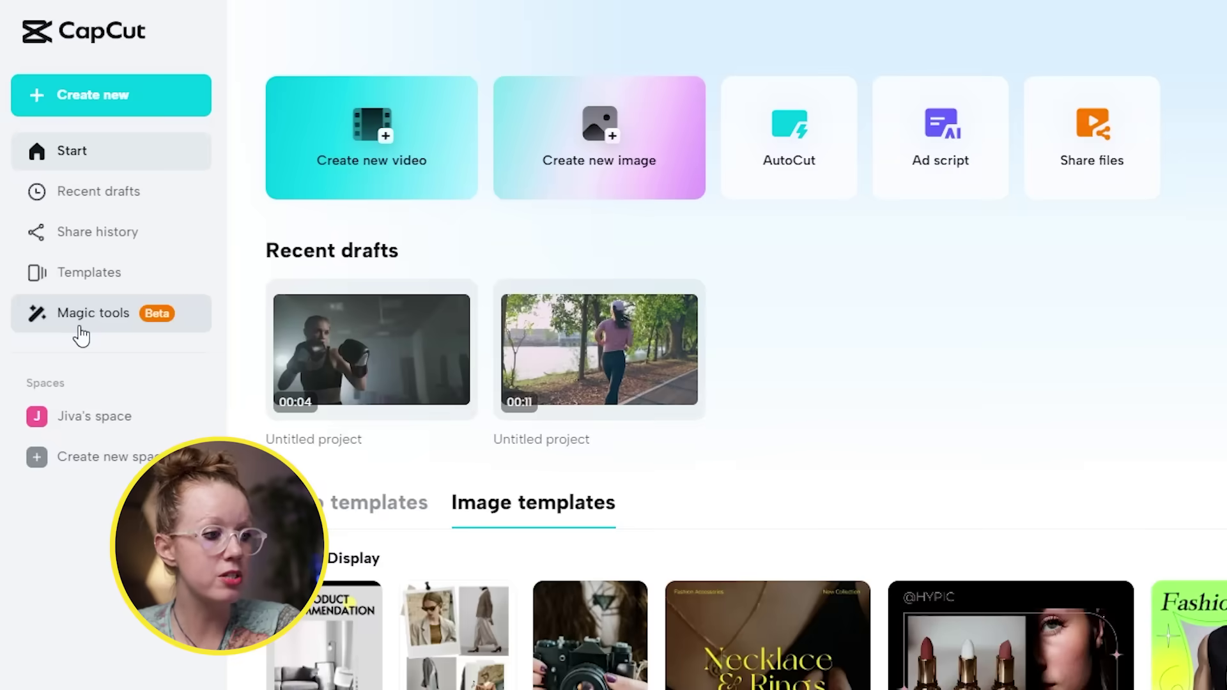
# Open CapCut's Remove background tool from Magic tools.
pyautogui.click(56, 214)
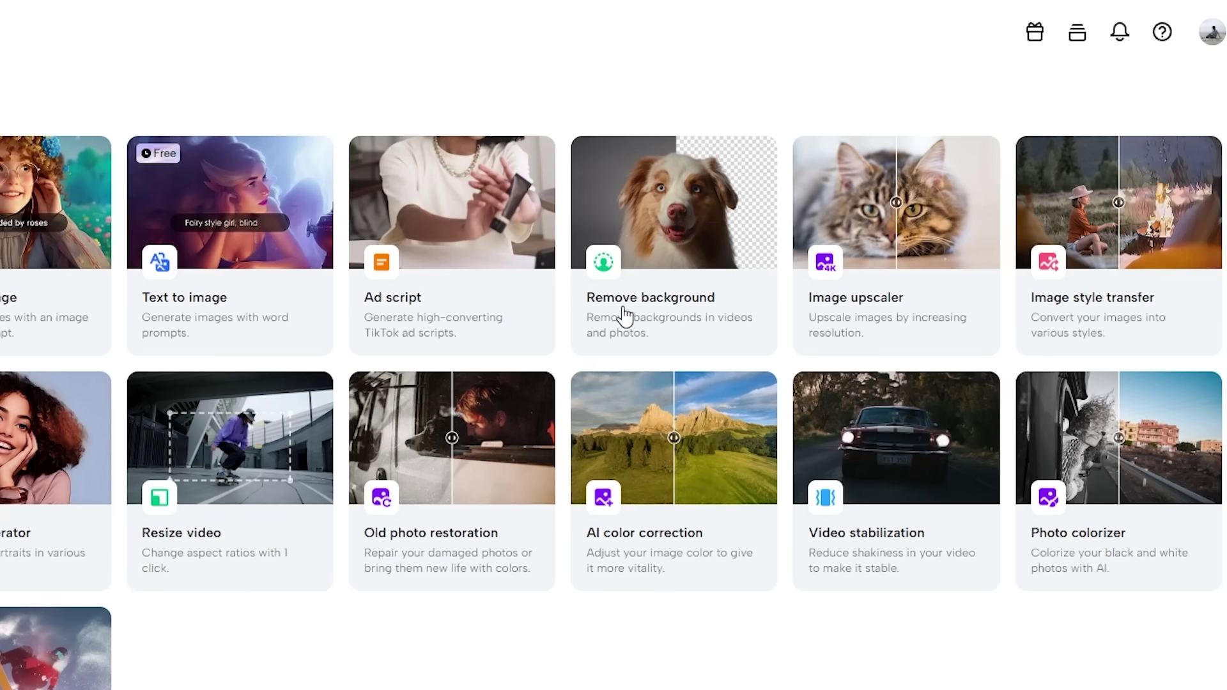
pyautogui.click(657, 309)
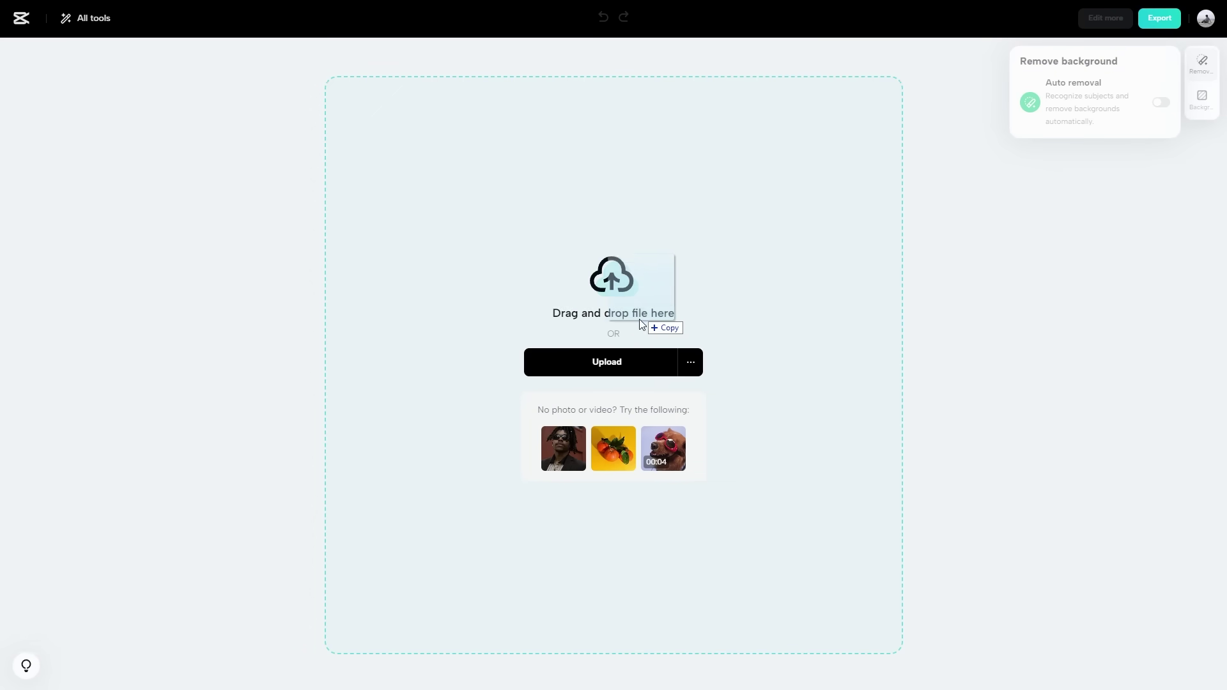
# Upload the runner clip and compare the original with Auto removal, leaving it on.
pyautogui.moveTo(639, 319); pyautogui.dragTo(638, 322)
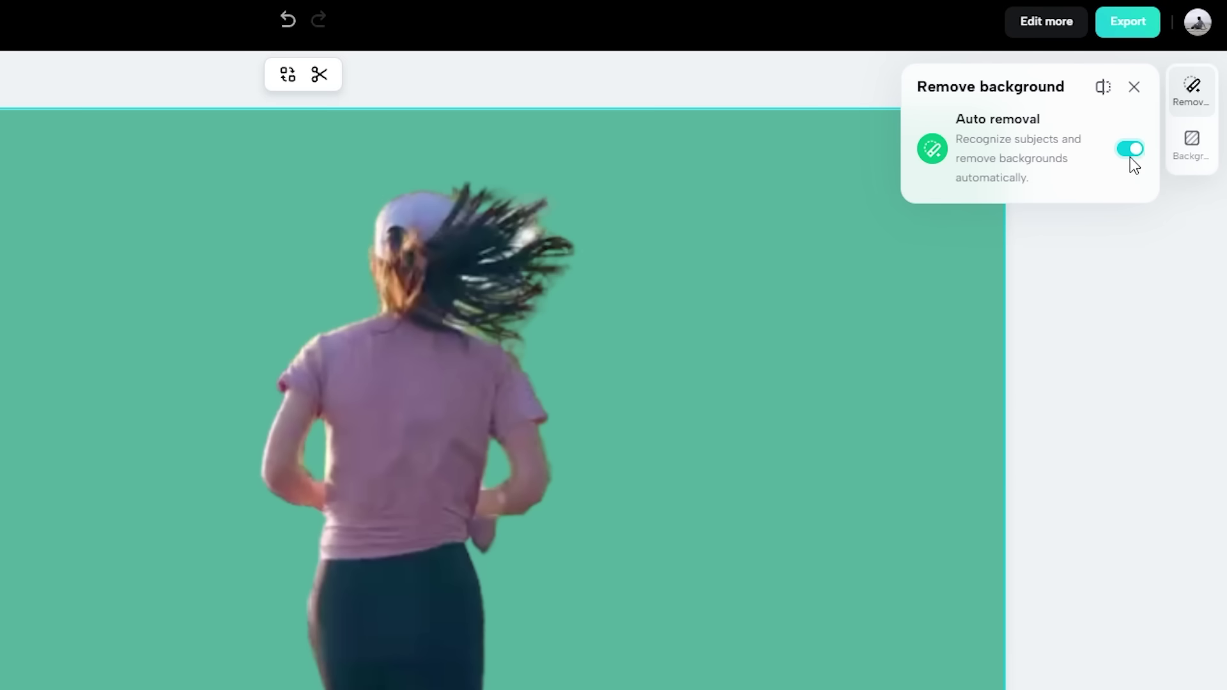
pyautogui.click(1132, 150)
pyautogui.click(1132, 149)
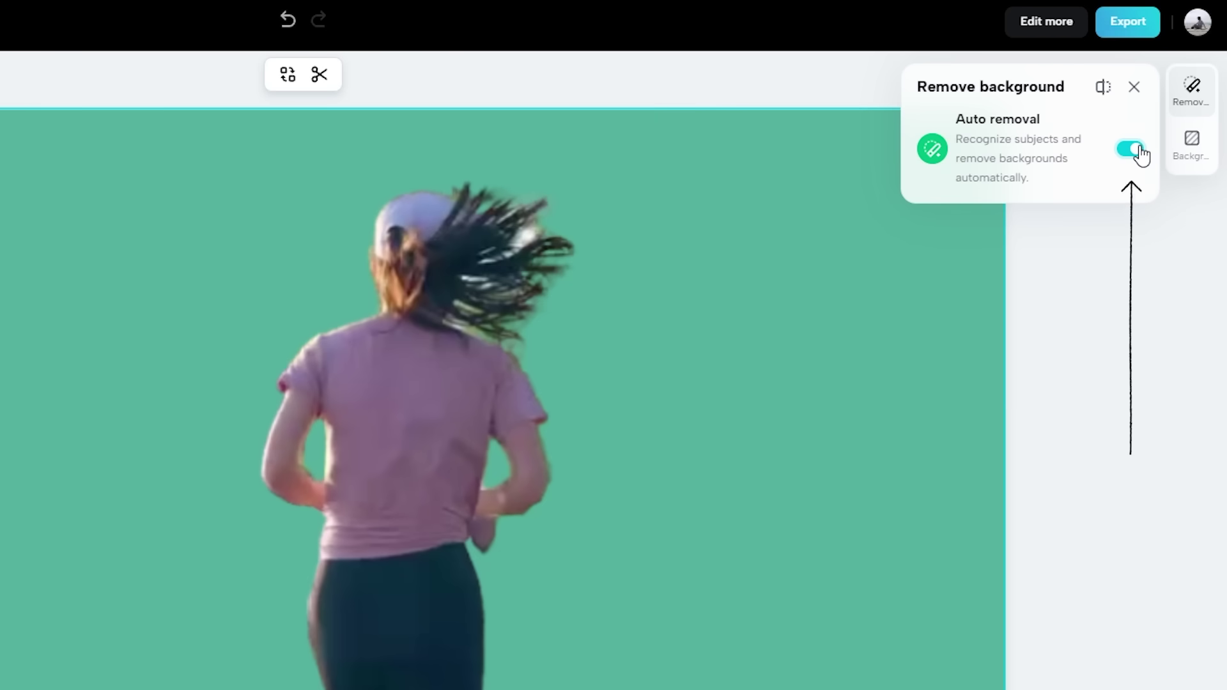
# Try orange and dark red background fills, finishing with blue behind the runner.
pyautogui.click(1193, 144)
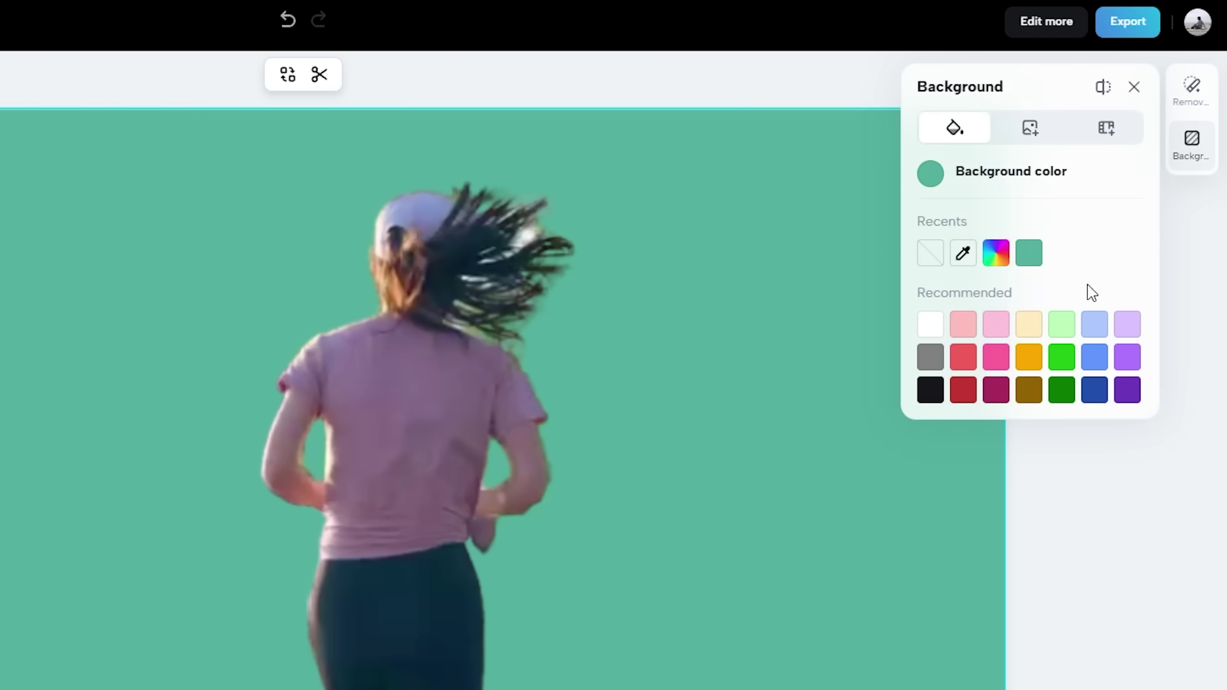
pyautogui.click(1023, 370)
pyautogui.click(964, 390)
pyautogui.click(1094, 357)
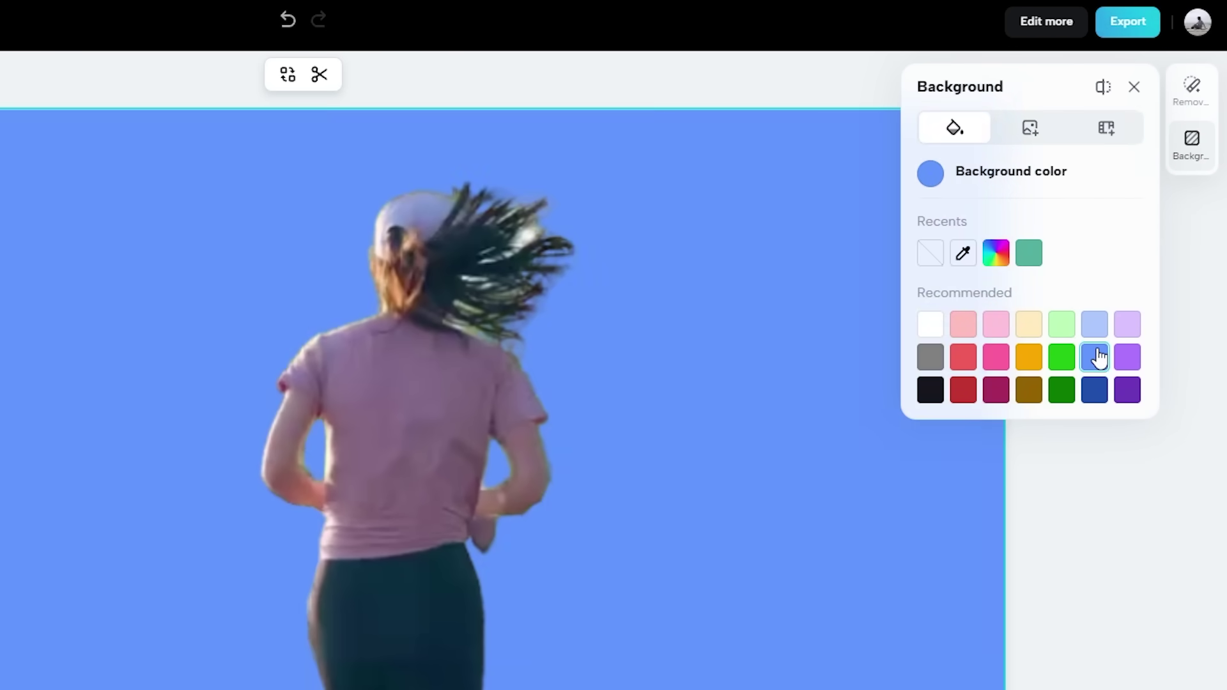